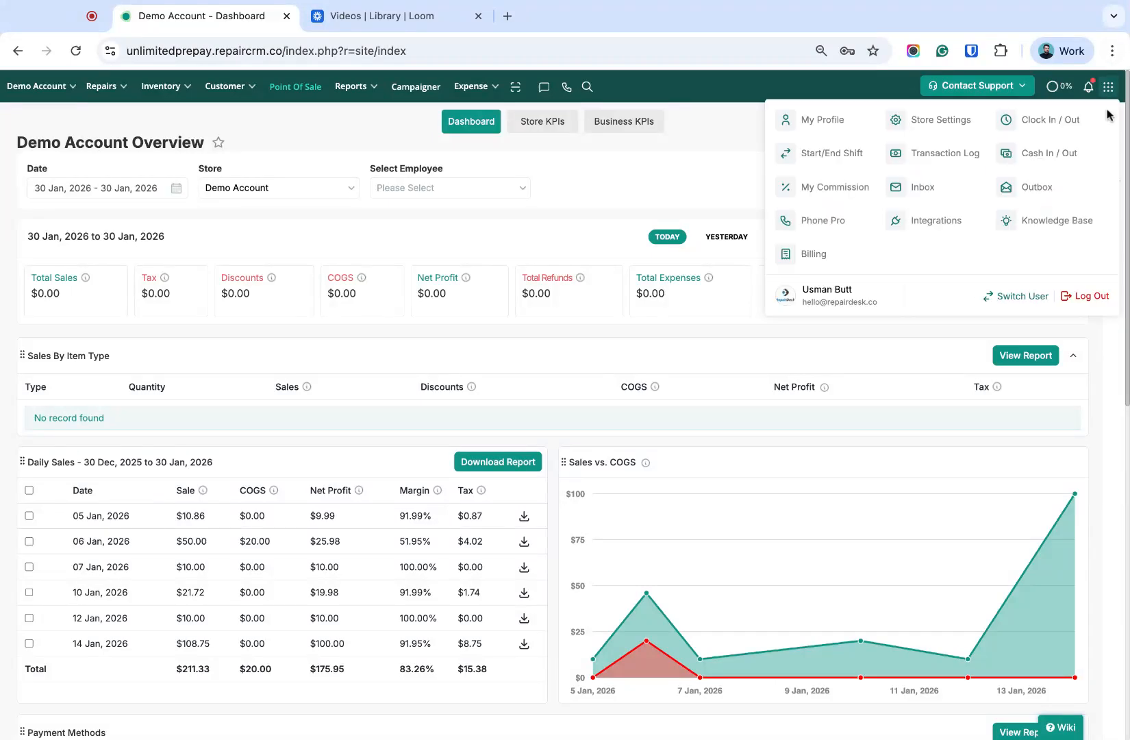
- Find the AKKO Insurance integration by searching the integrations for "AKKO" and open its settings page
click(945, 221)
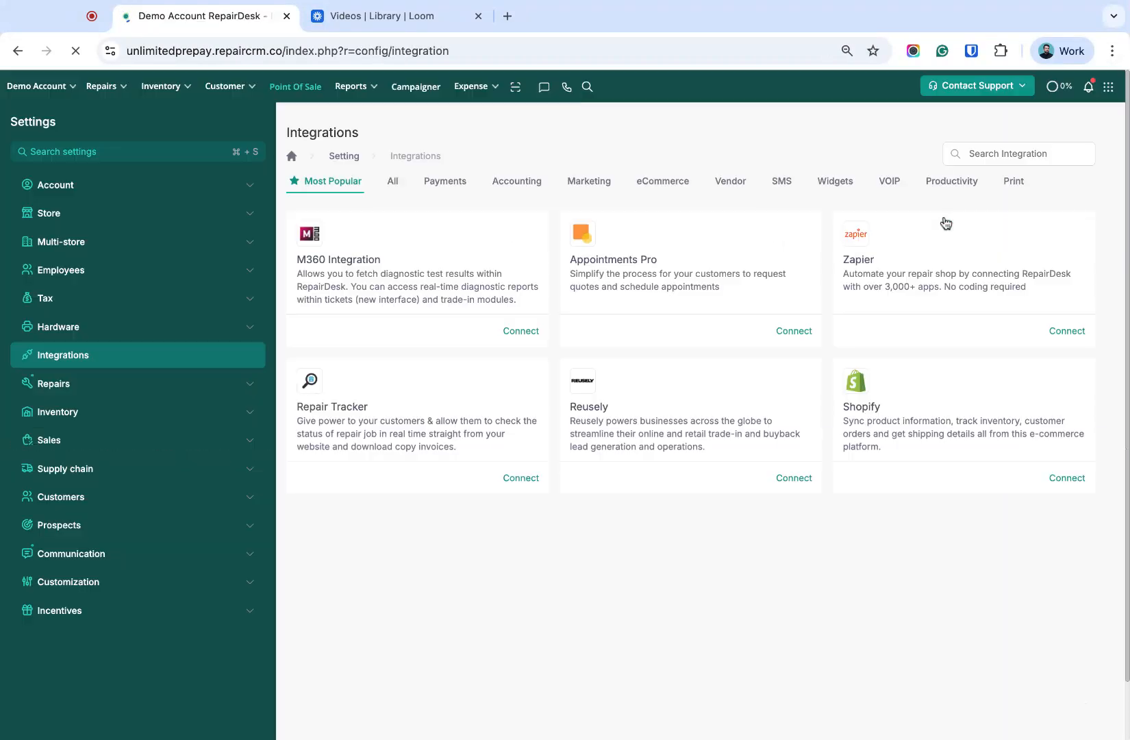
click(976, 153)
text(AKKO)
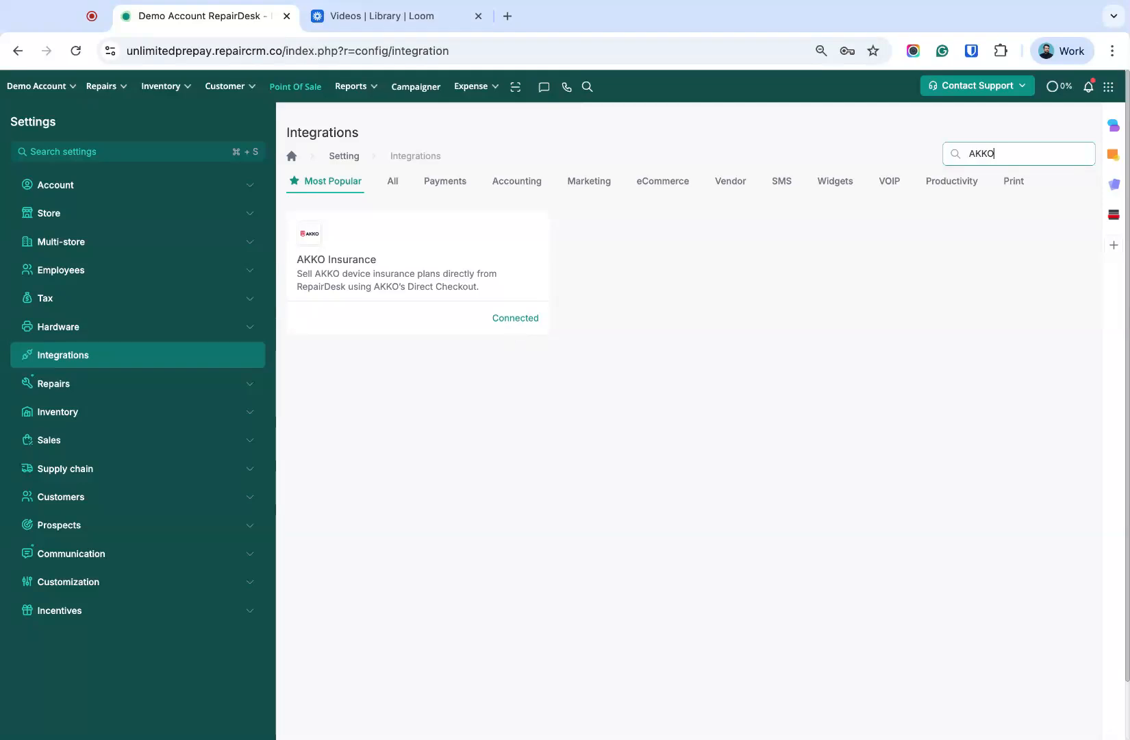
click(517, 319)
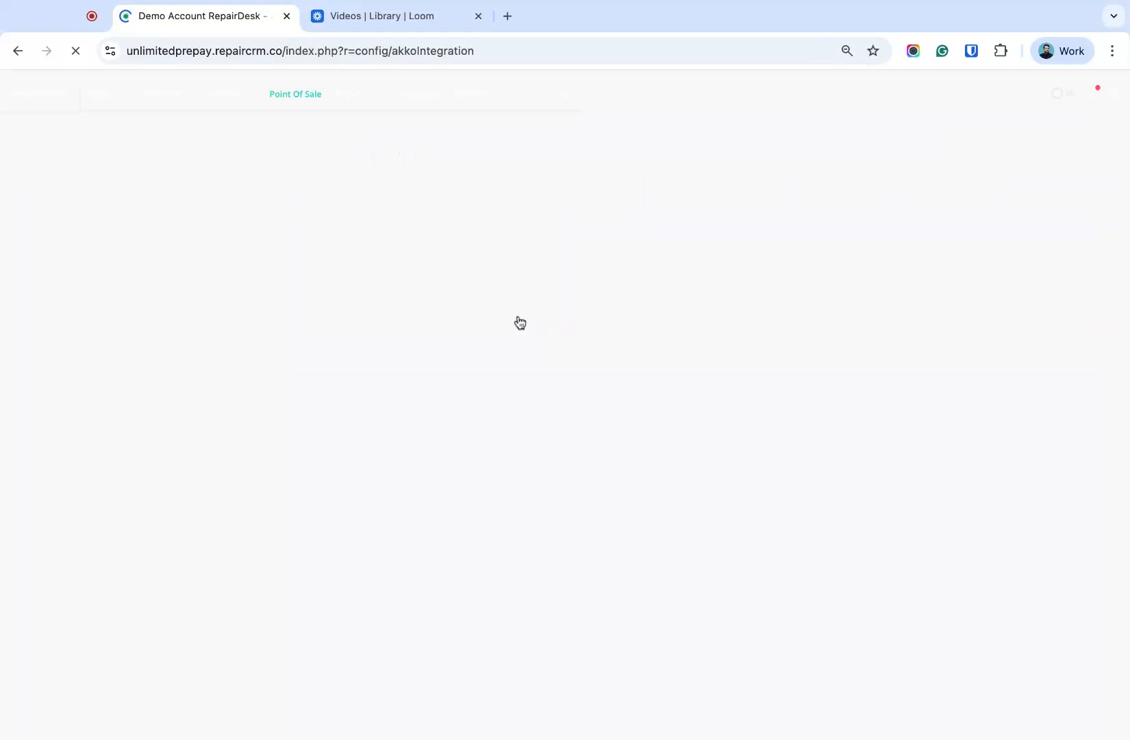
- Read through the AKKO Insurance overview and view the PS-ID and PT-ID fields in its setup
click(404, 255)
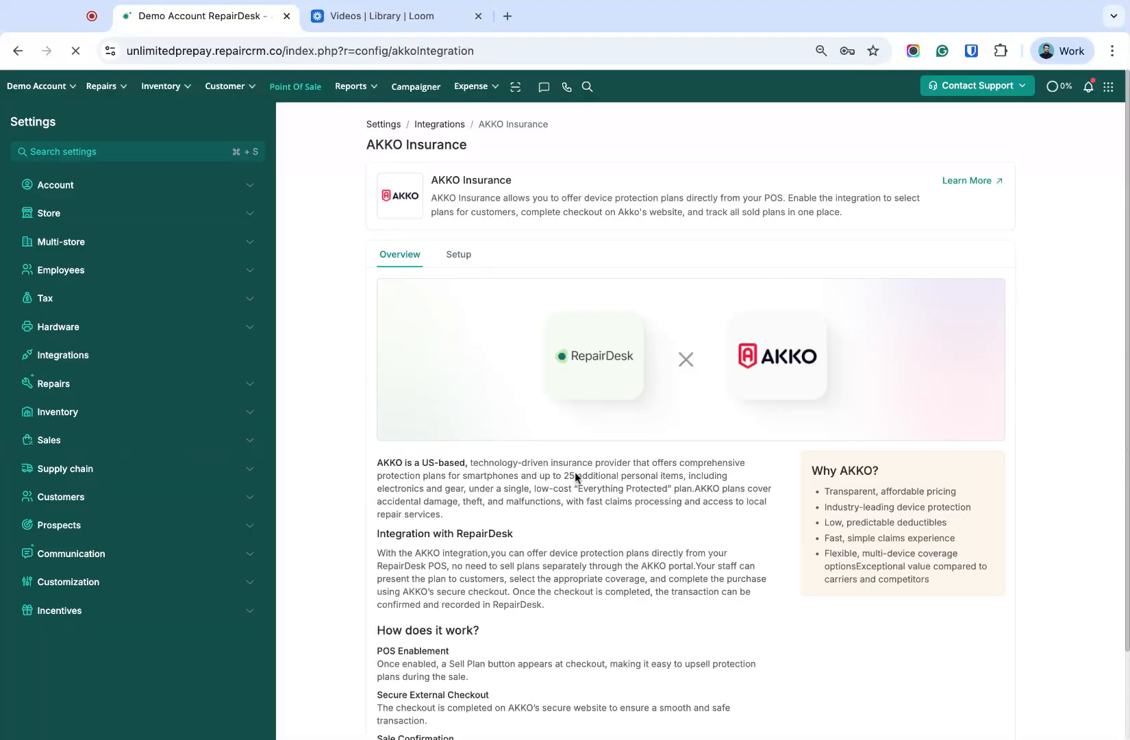
scroll(575, 480, down, 2)
scroll(576, 478, down, 1)
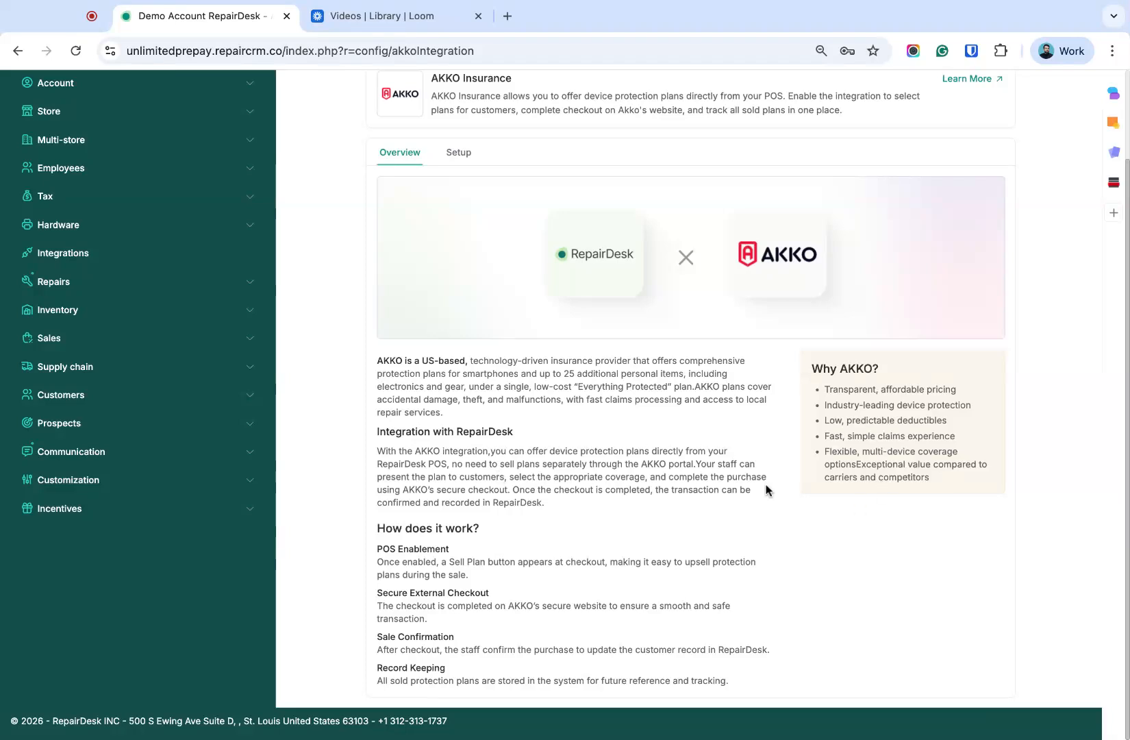
click(456, 158)
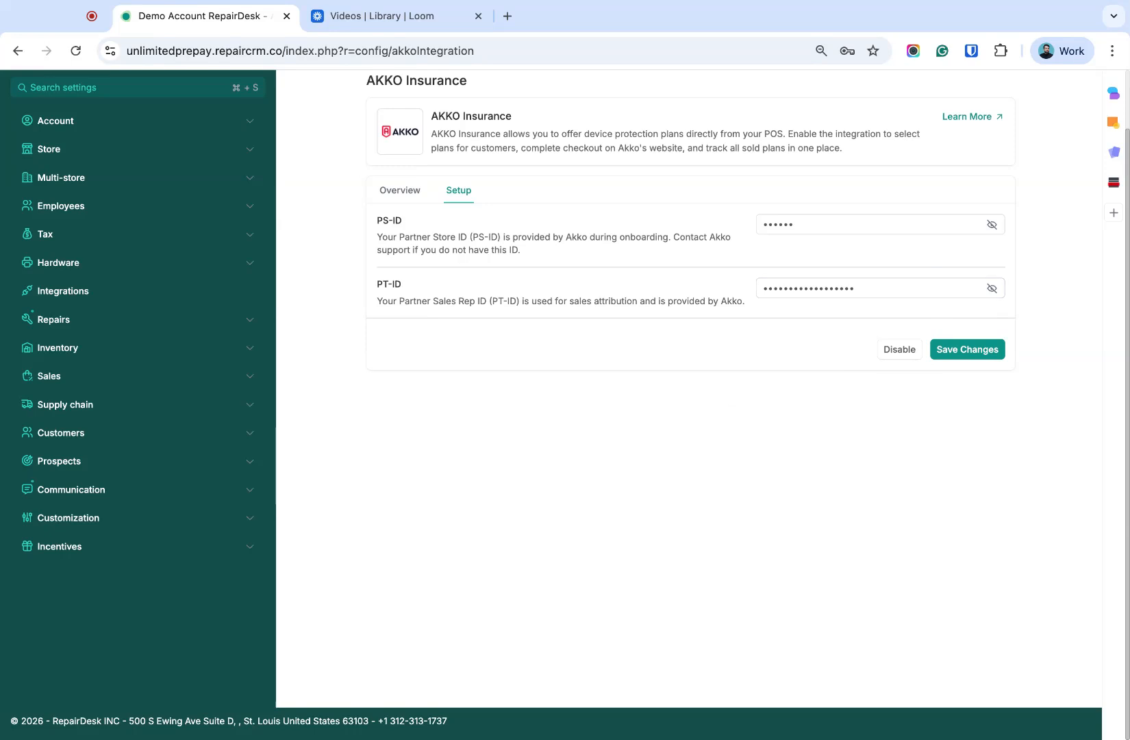
scroll(568, 411, up, 2)
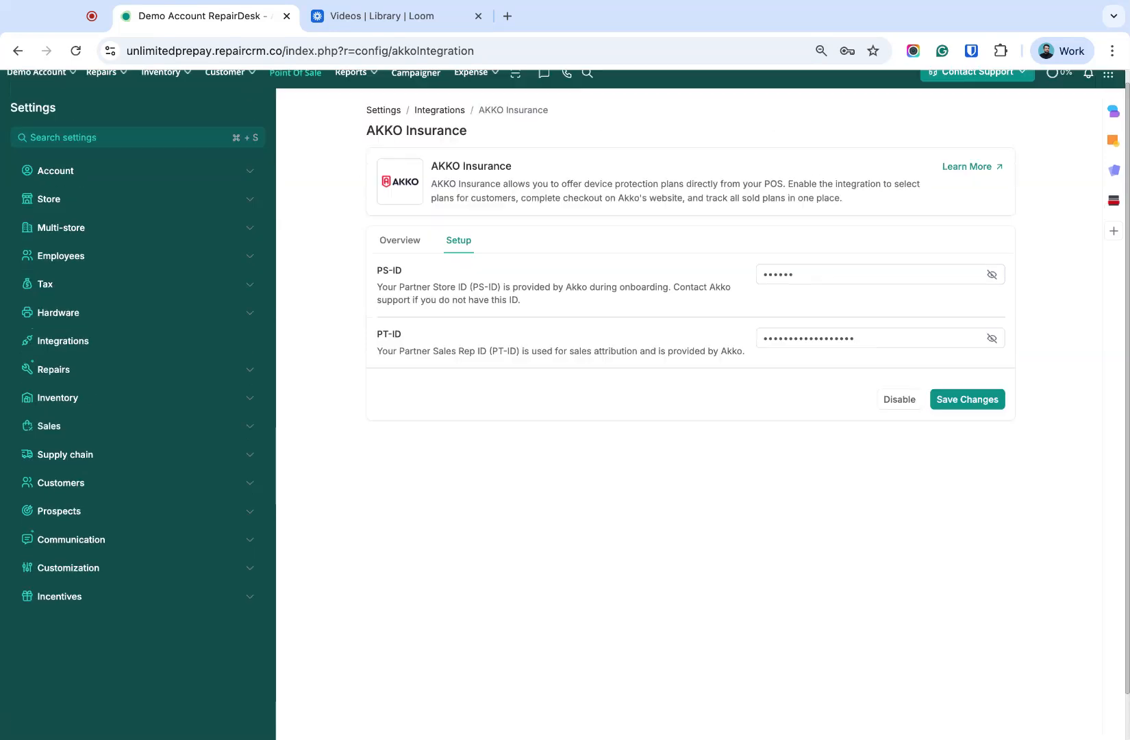
- Open the point of sale without selecting a register and assign an existing customer by searching for their name
click(295, 87)
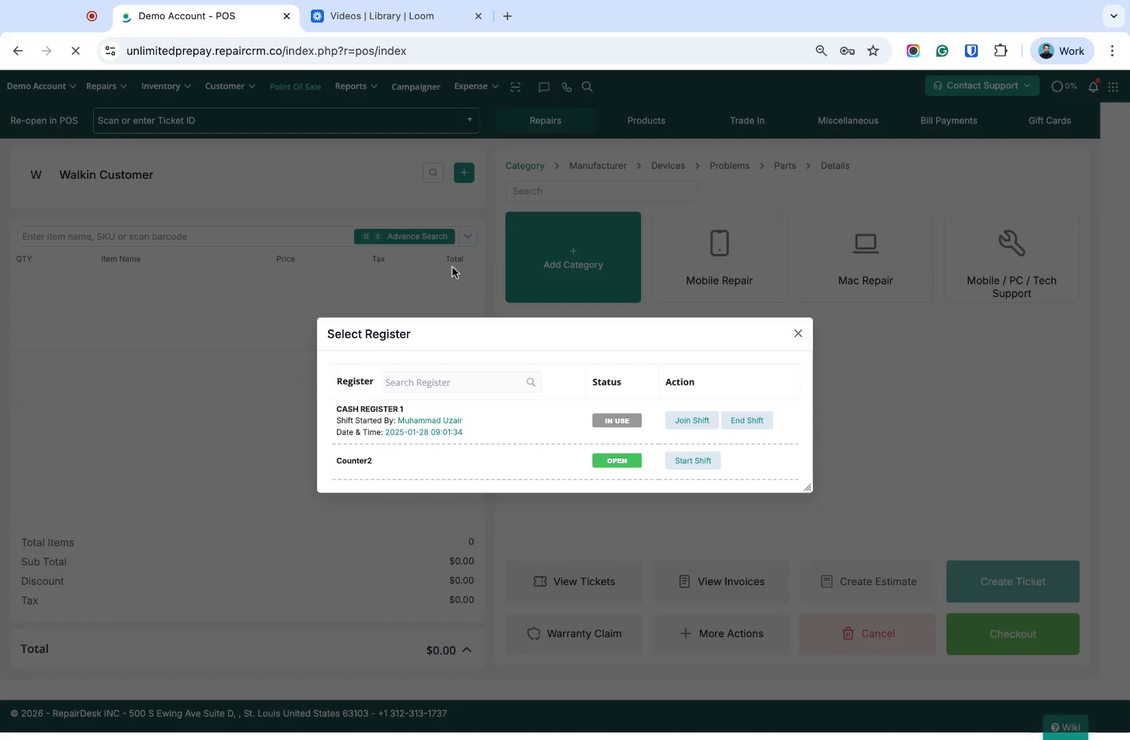
click(797, 333)
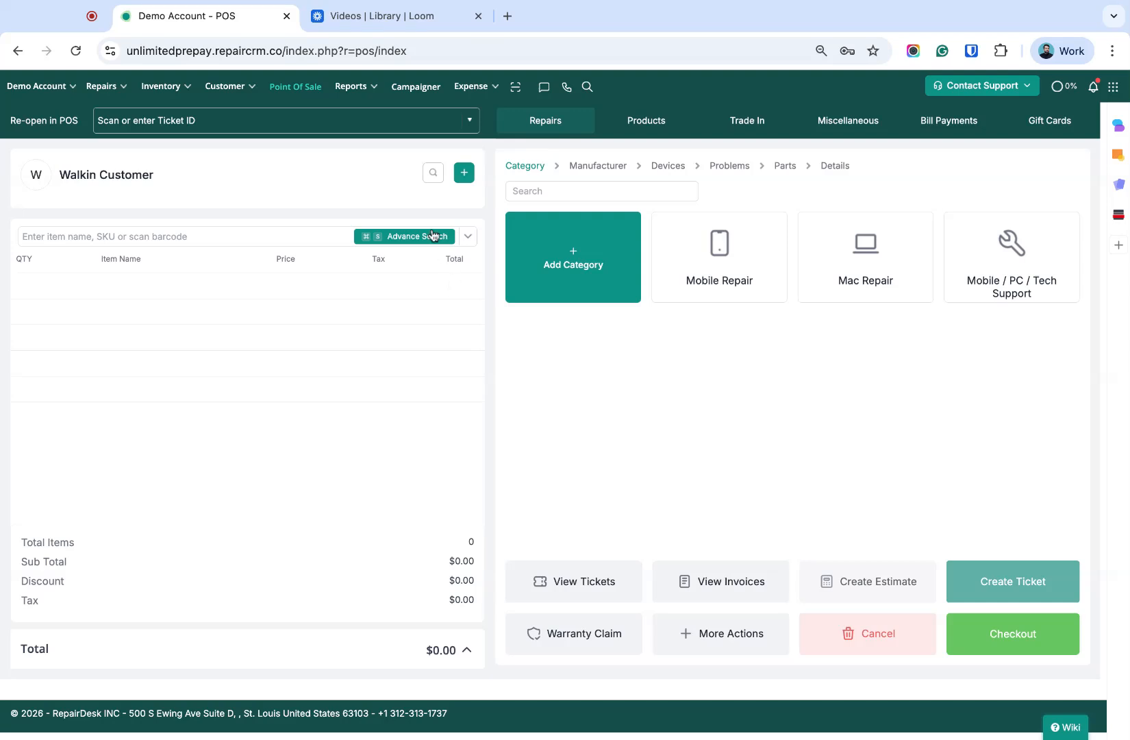
click(433, 176)
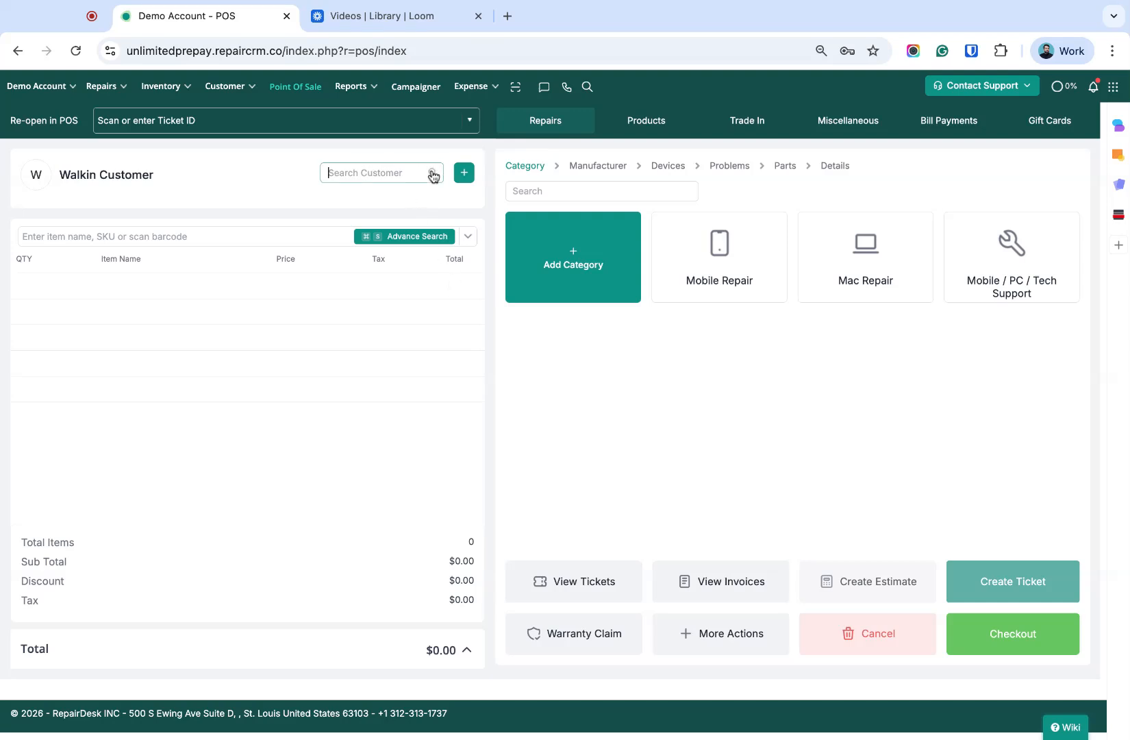
text(uzair)
click(363, 313)
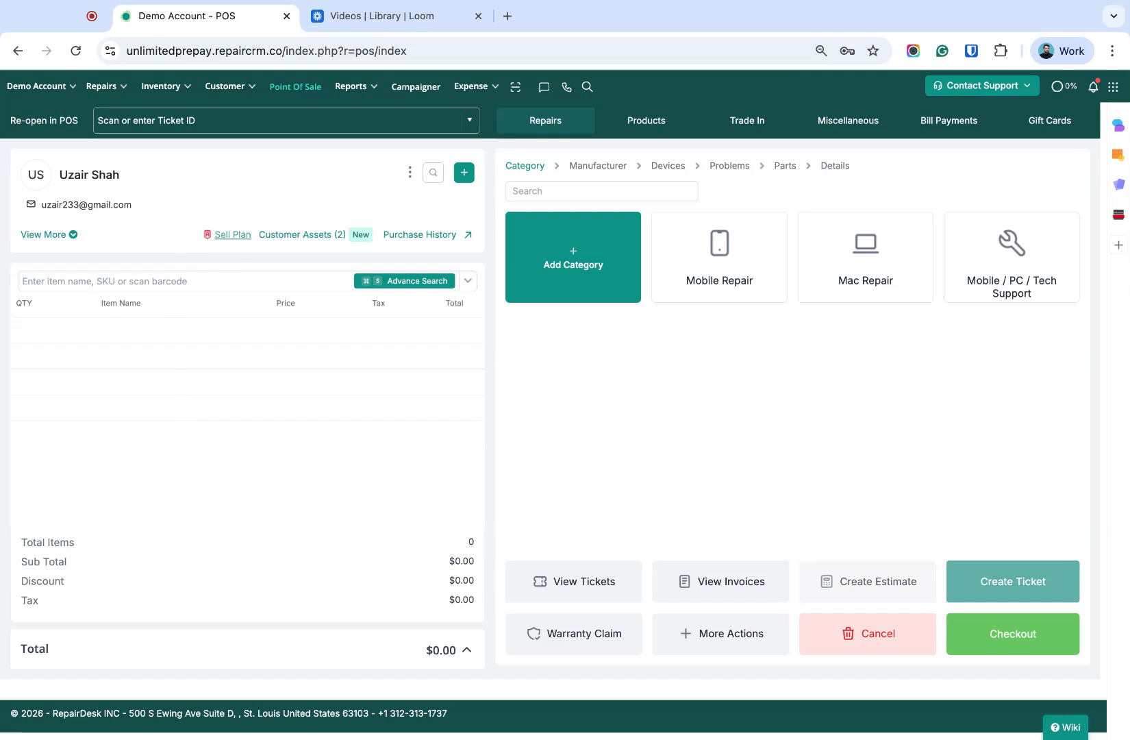
- Start selling an AKKO plan to the selected customer and compare the monthly membership plans and optional device fields
click(228, 235)
scroll(561, 417, up, 1)
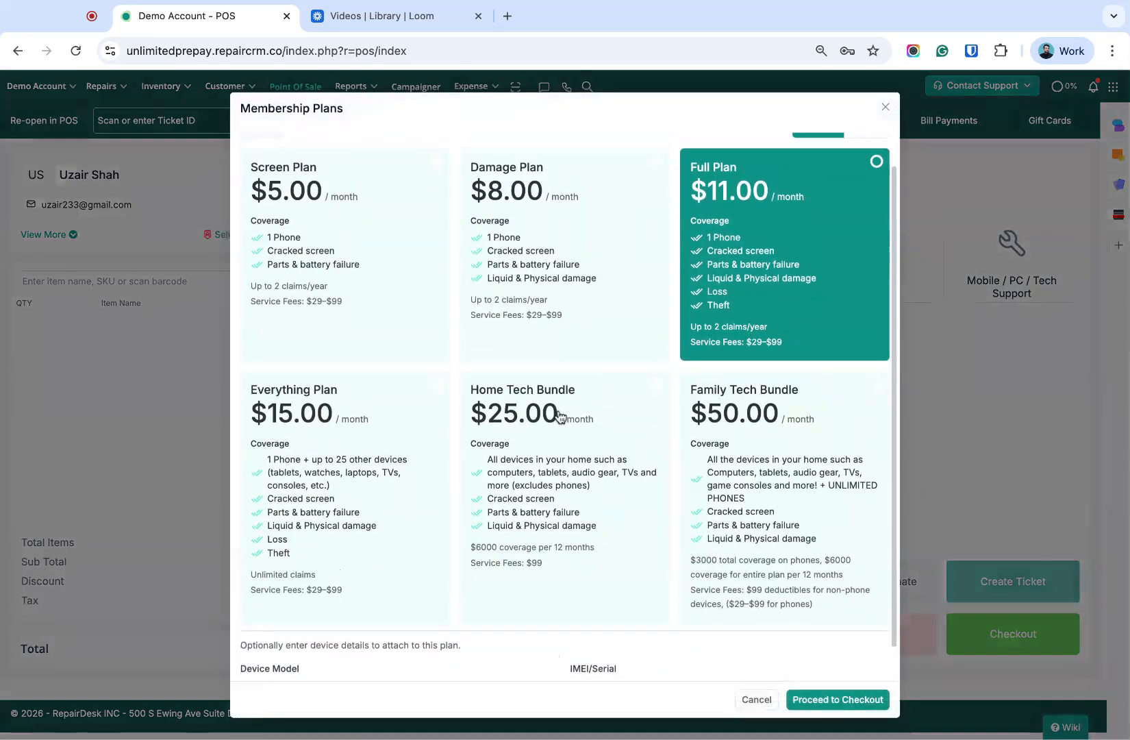
scroll(561, 417, down, 1)
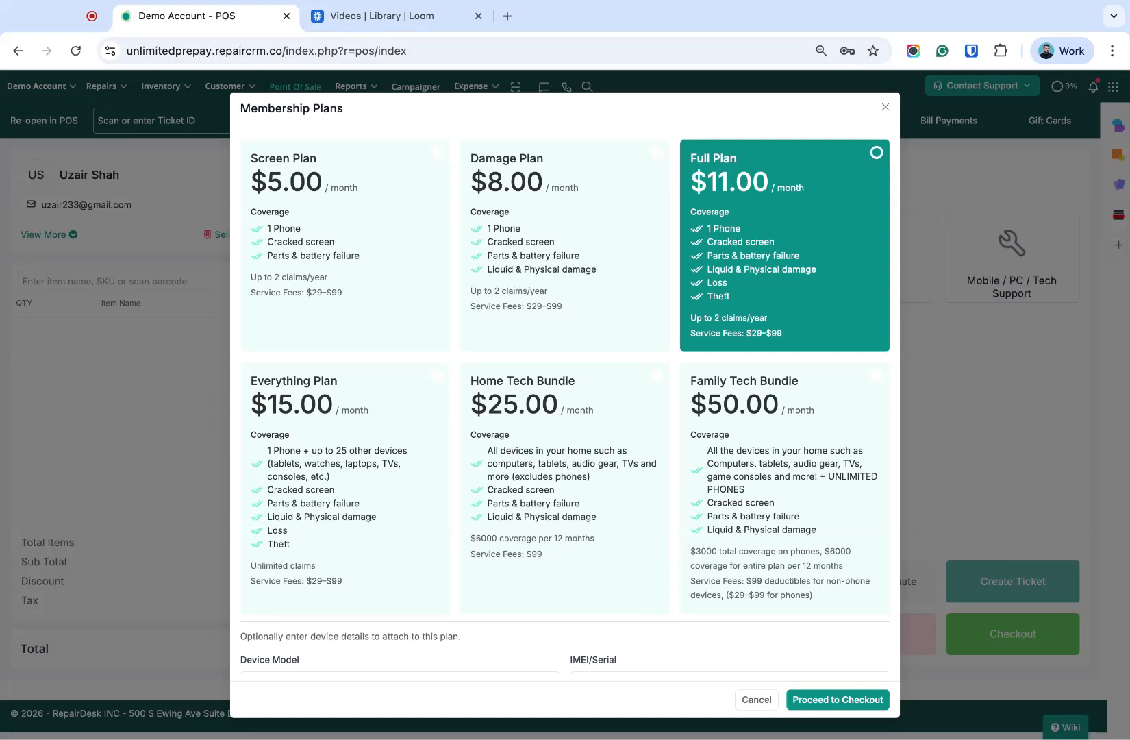
scroll(568, 404, up, 1)
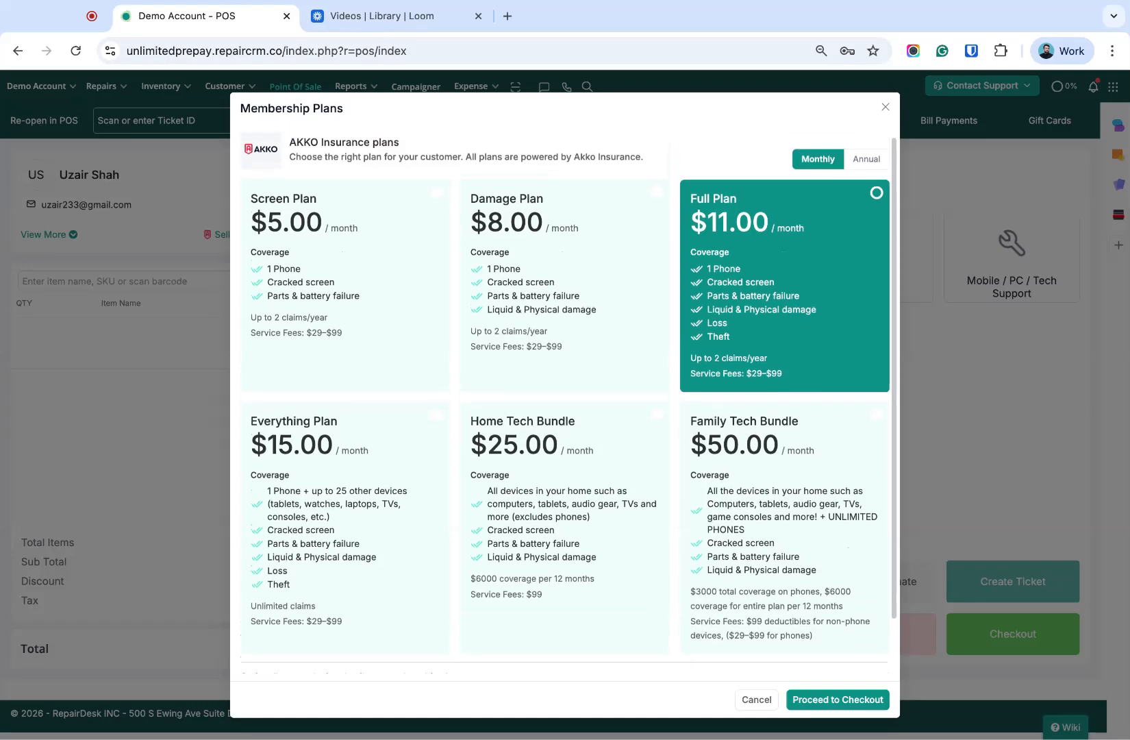
scroll(569, 404, down, 1)
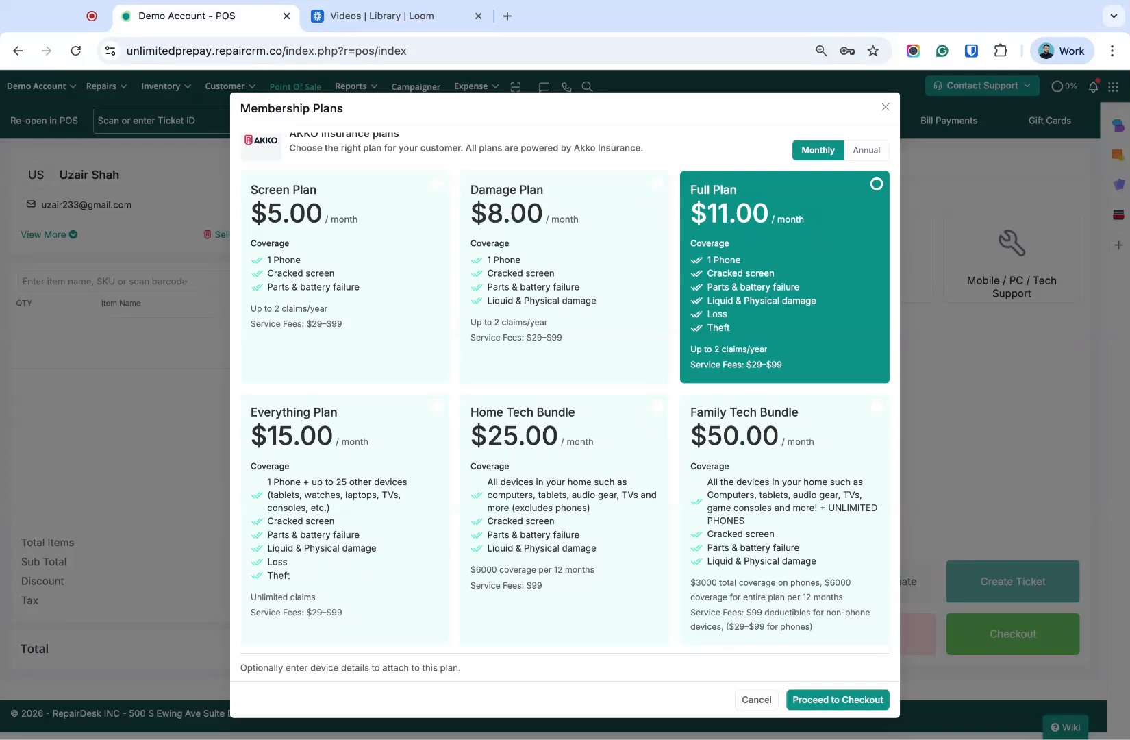
scroll(740, 428, down, 2)
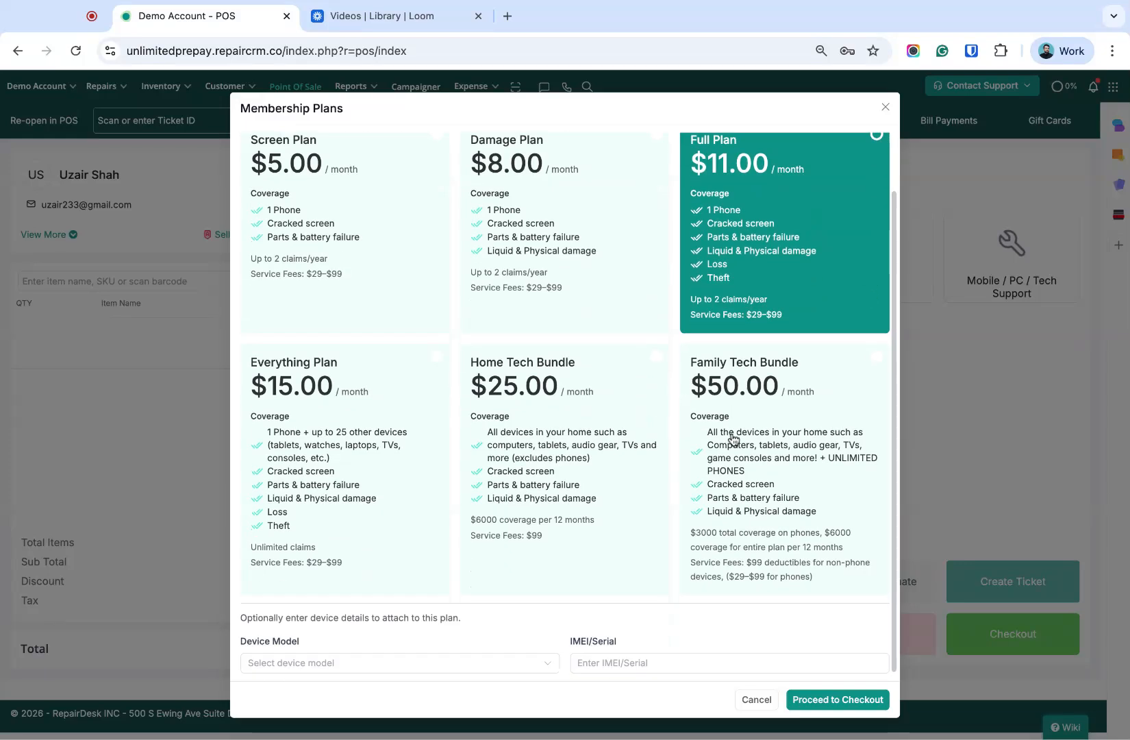
scroll(732, 438, up, 2)
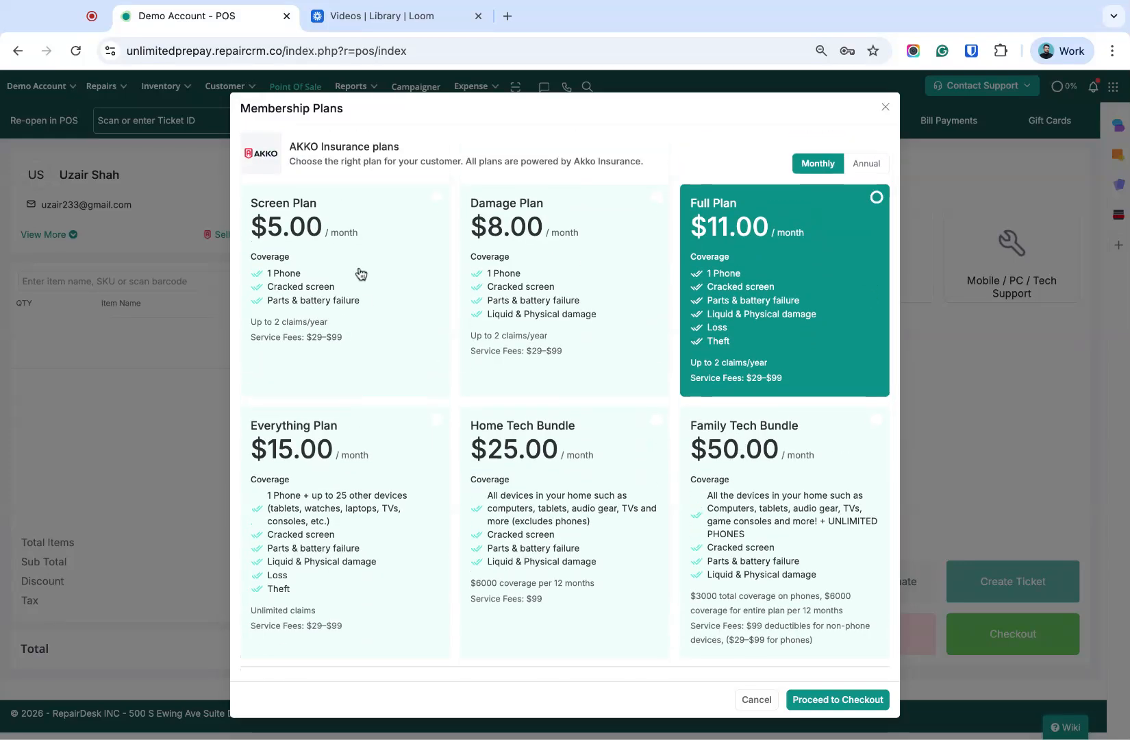
- Choose the monthly Screen Plan at $5.00 and proceed to its AKKO checkout
click(295, 293)
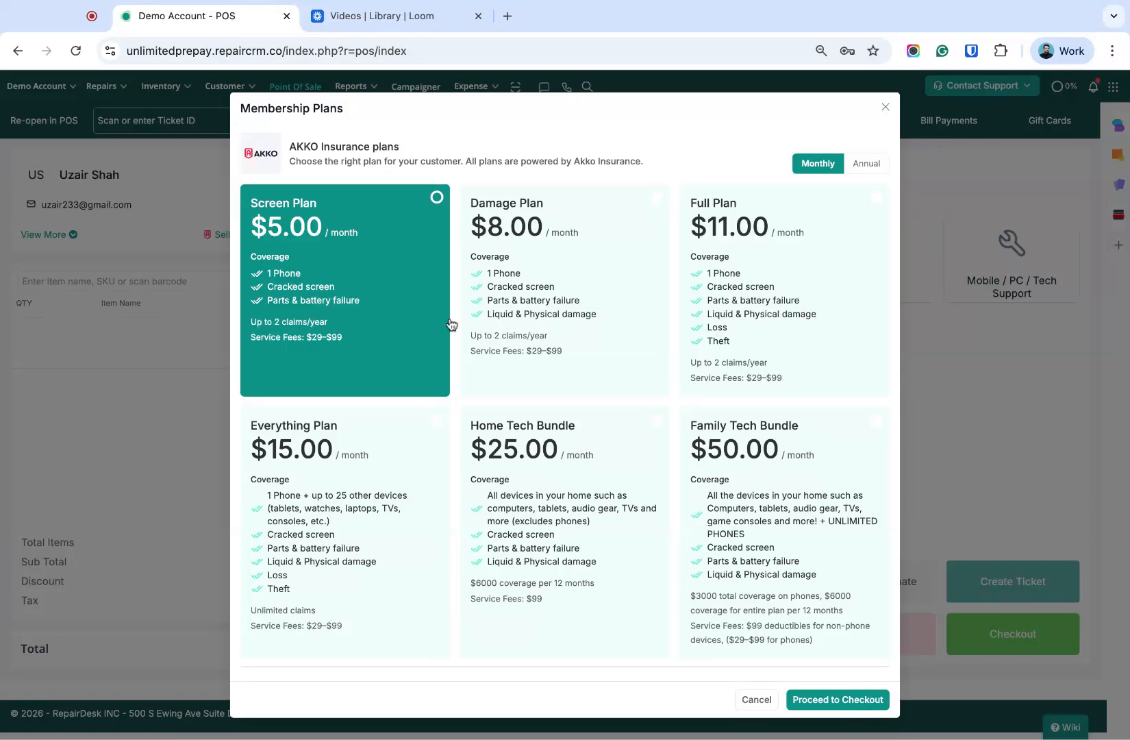
scroll(449, 324, down, 2)
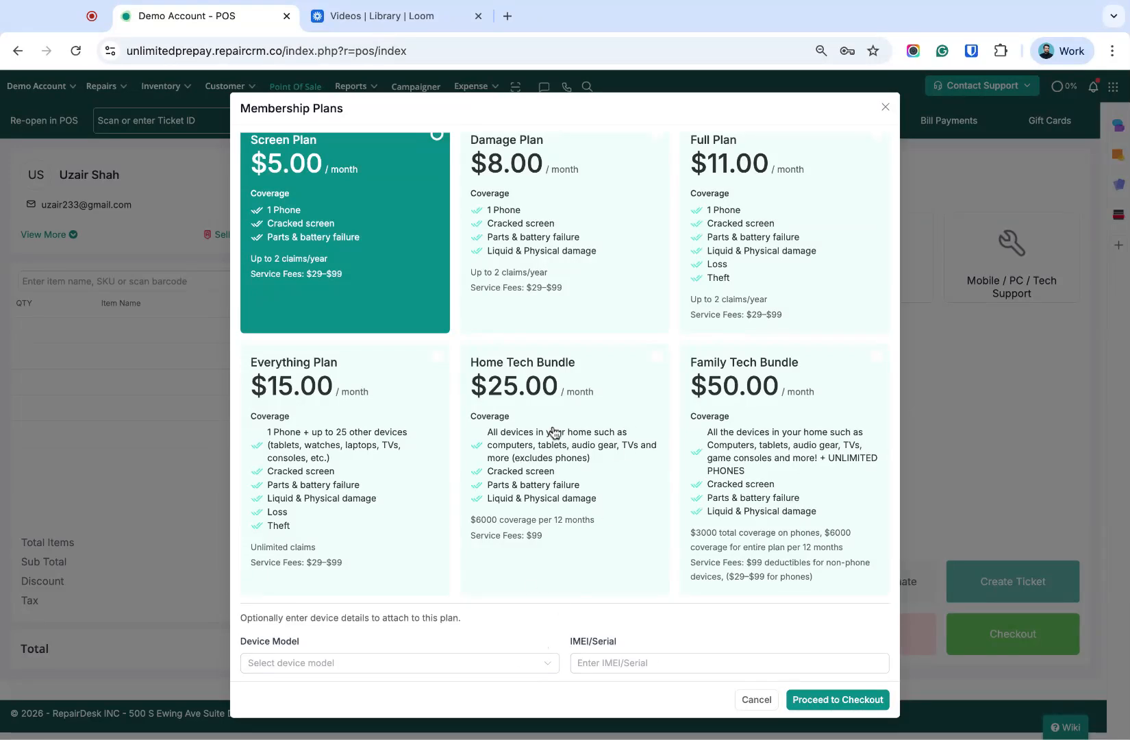
scroll(555, 434, up, 2)
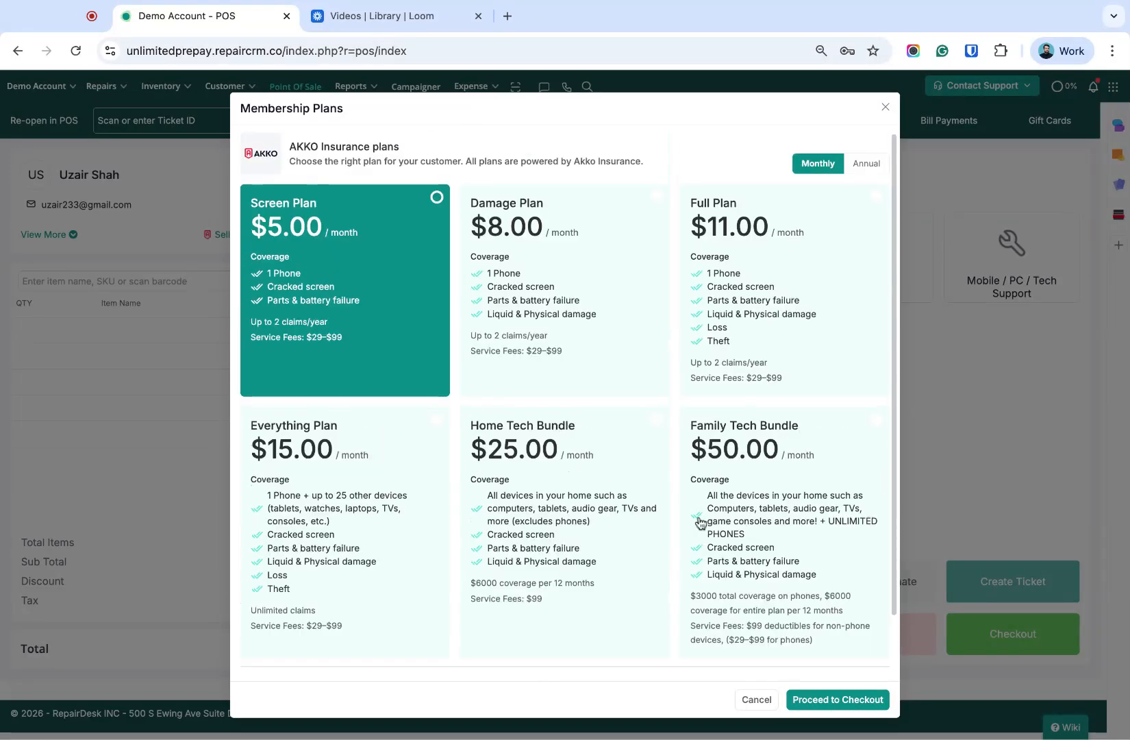
click(853, 702)
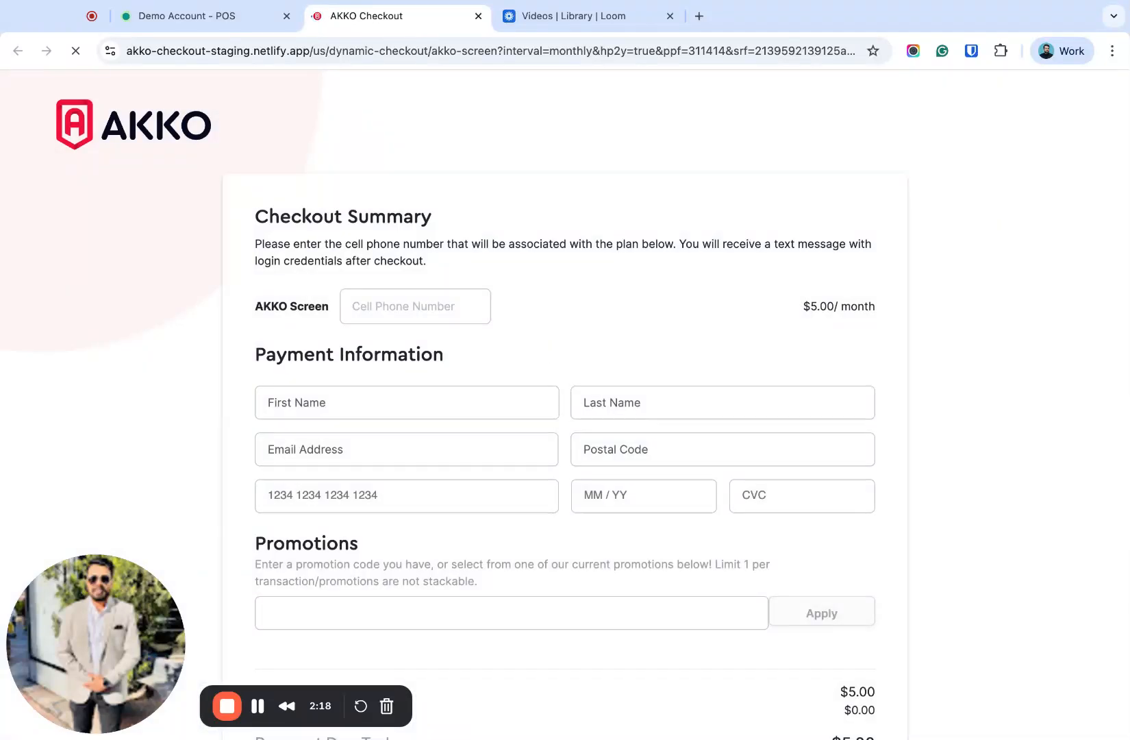
- Examine the AKKO checkout form: phone number, payment information, promotions, payment due, and terms agreement
scroll(548, 346, down, 1)
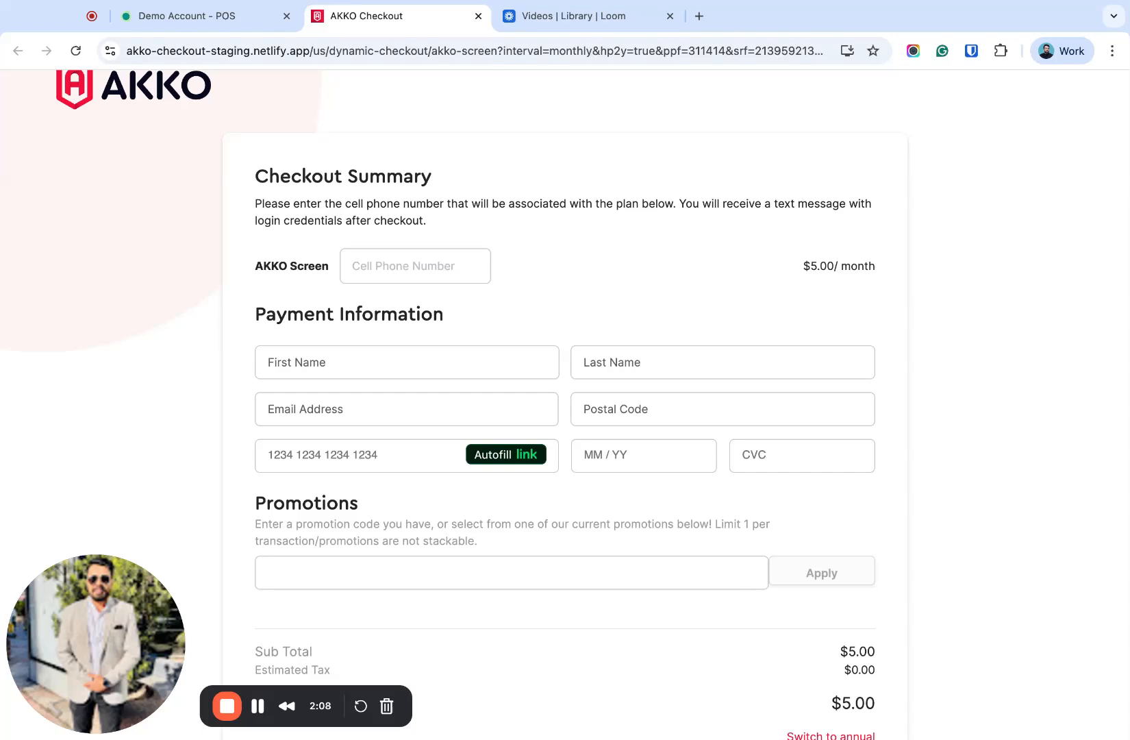
scroll(566, 404, down, 2)
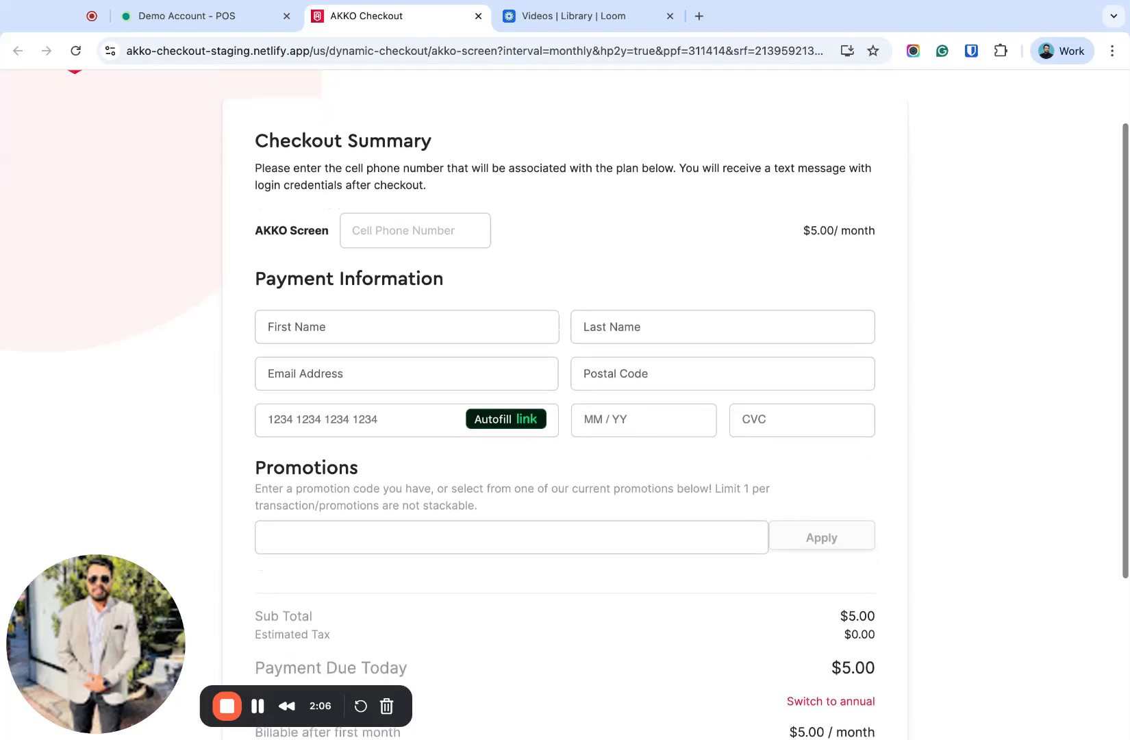
scroll(565, 404, down, 3)
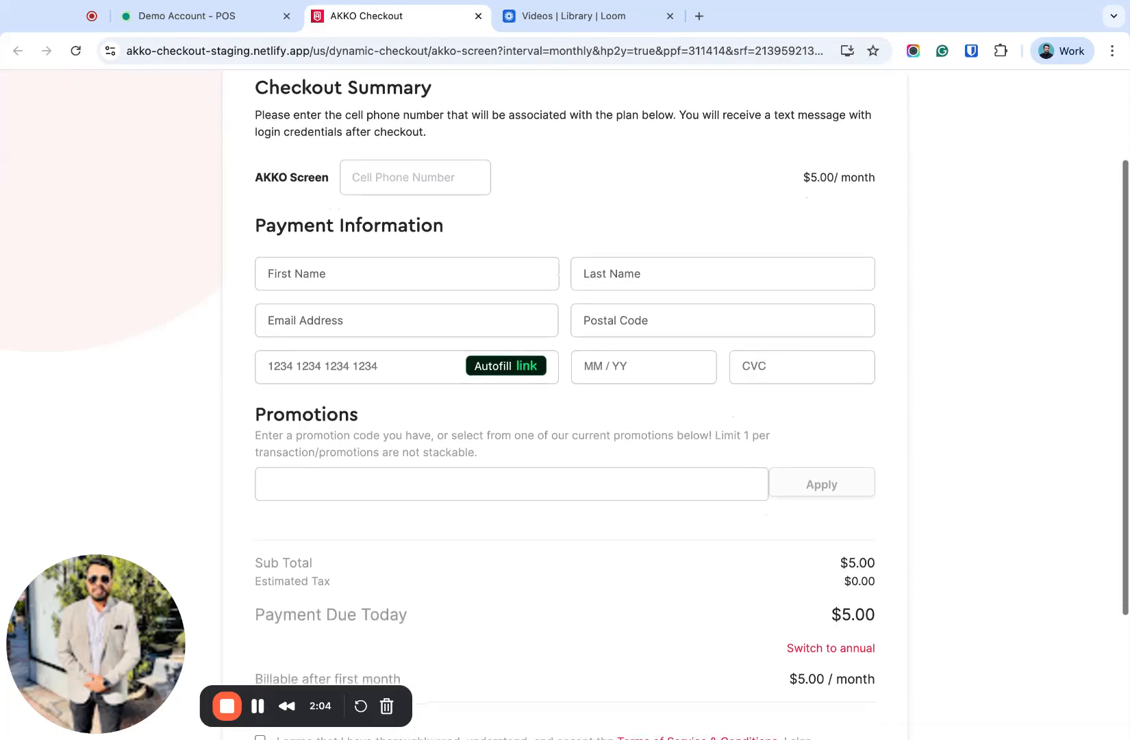
scroll(624, 266, up, 3)
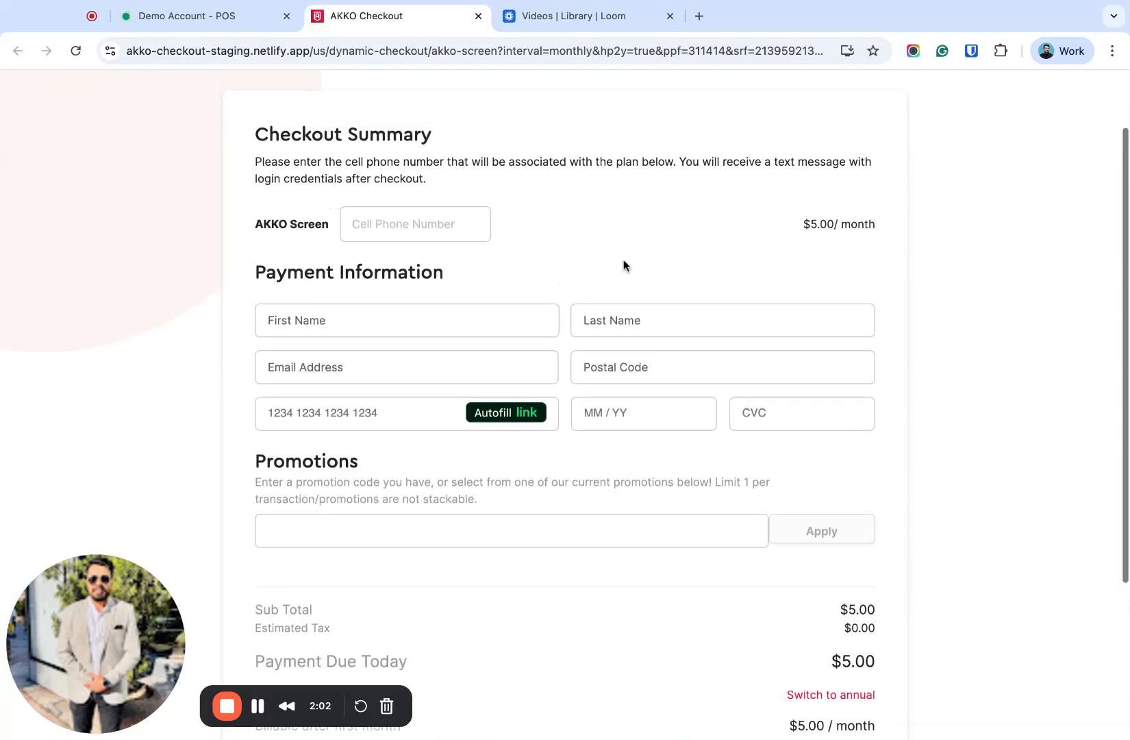
scroll(623, 266, up, 5)
scroll(624, 266, down, 4)
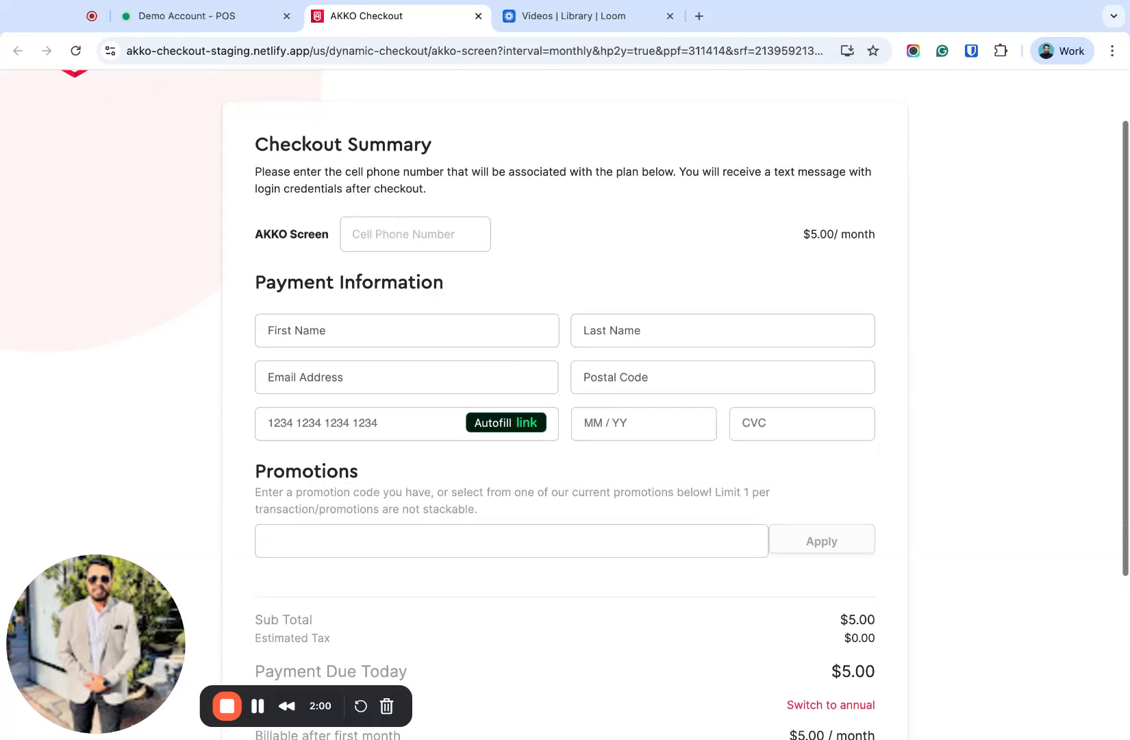
scroll(692, 404, down, 5)
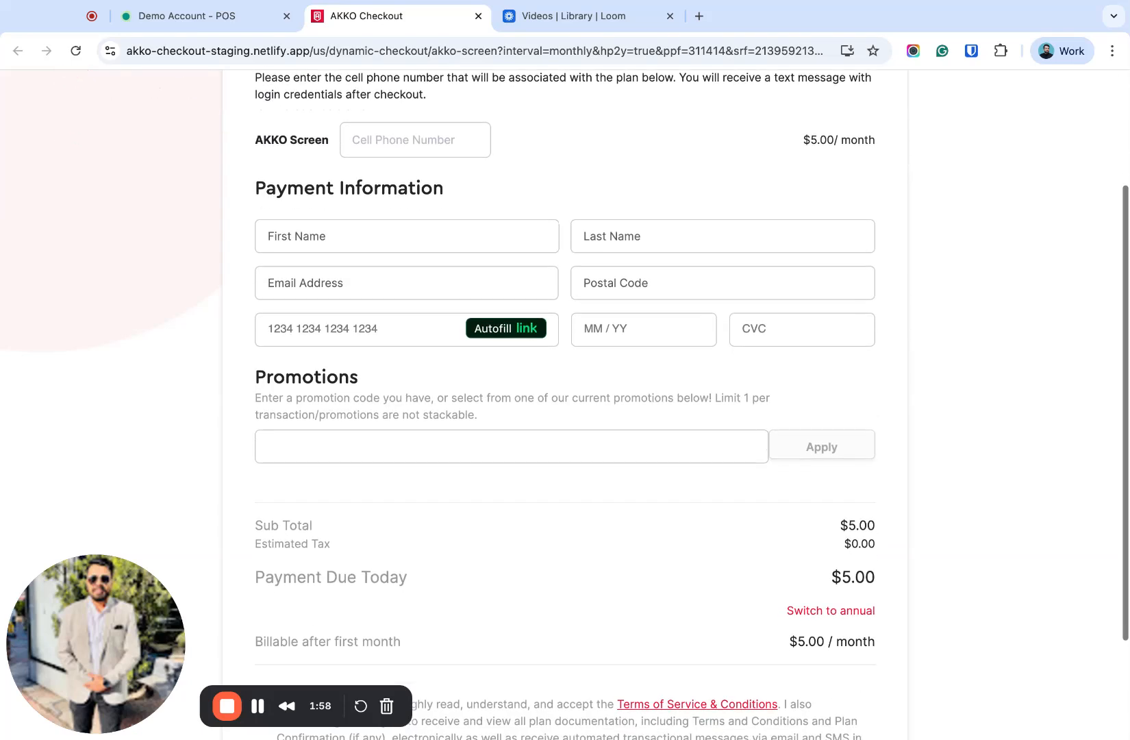
scroll(692, 404, down, 5)
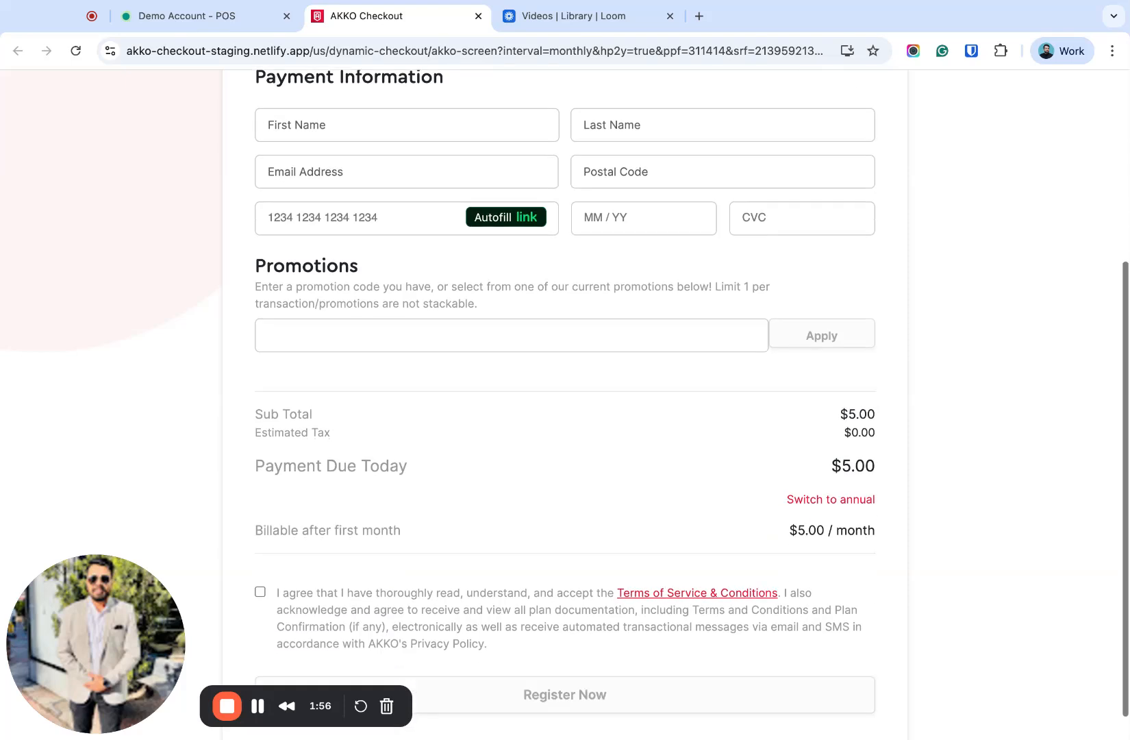
scroll(692, 404, down, 3)
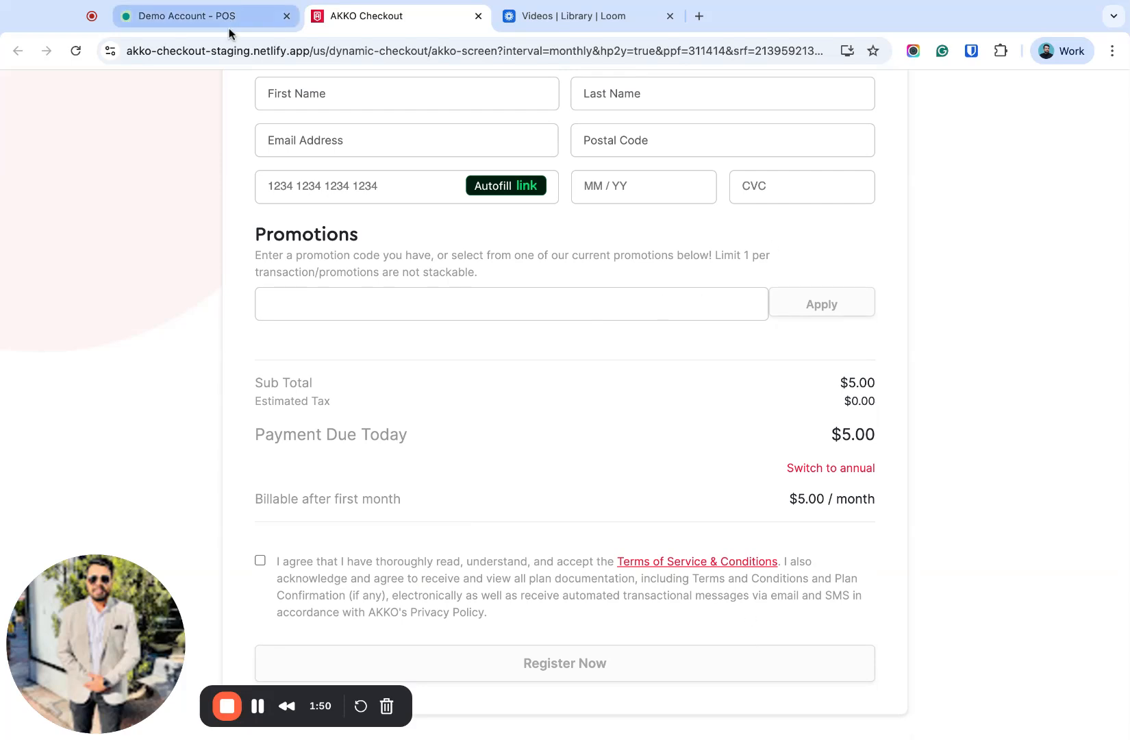
- Return to the point of sale page and confirm the customer's monthly Screen Plan sale
click(194, 24)
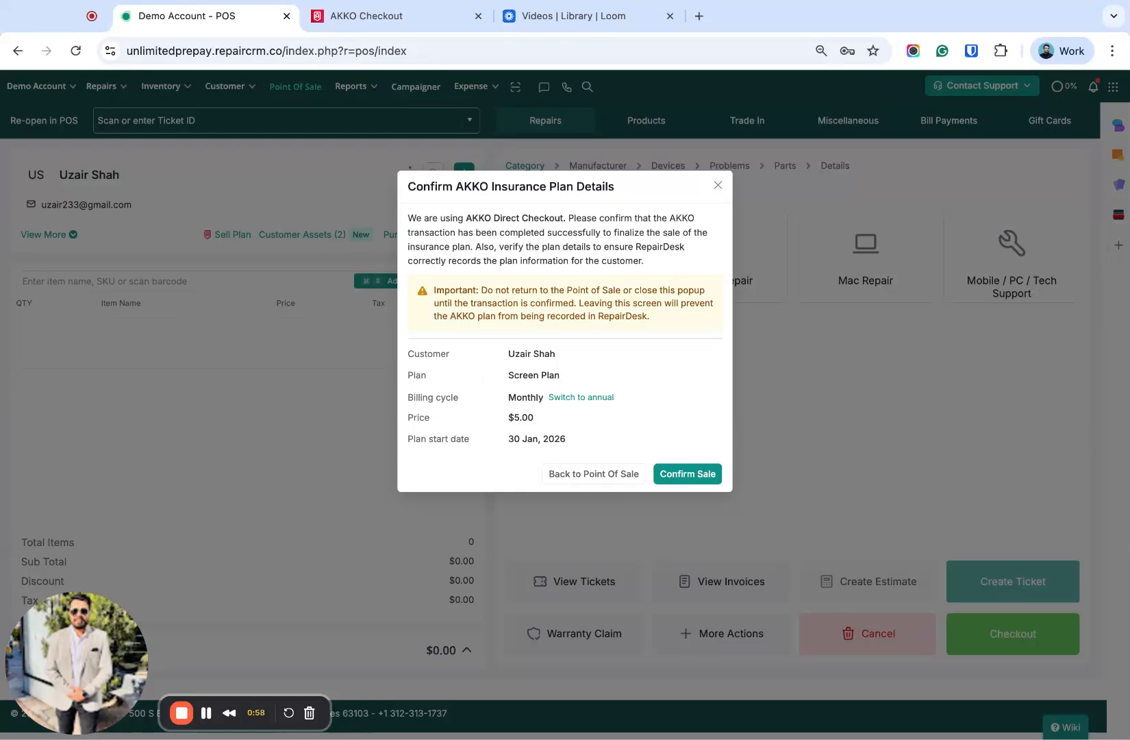
click(687, 479)
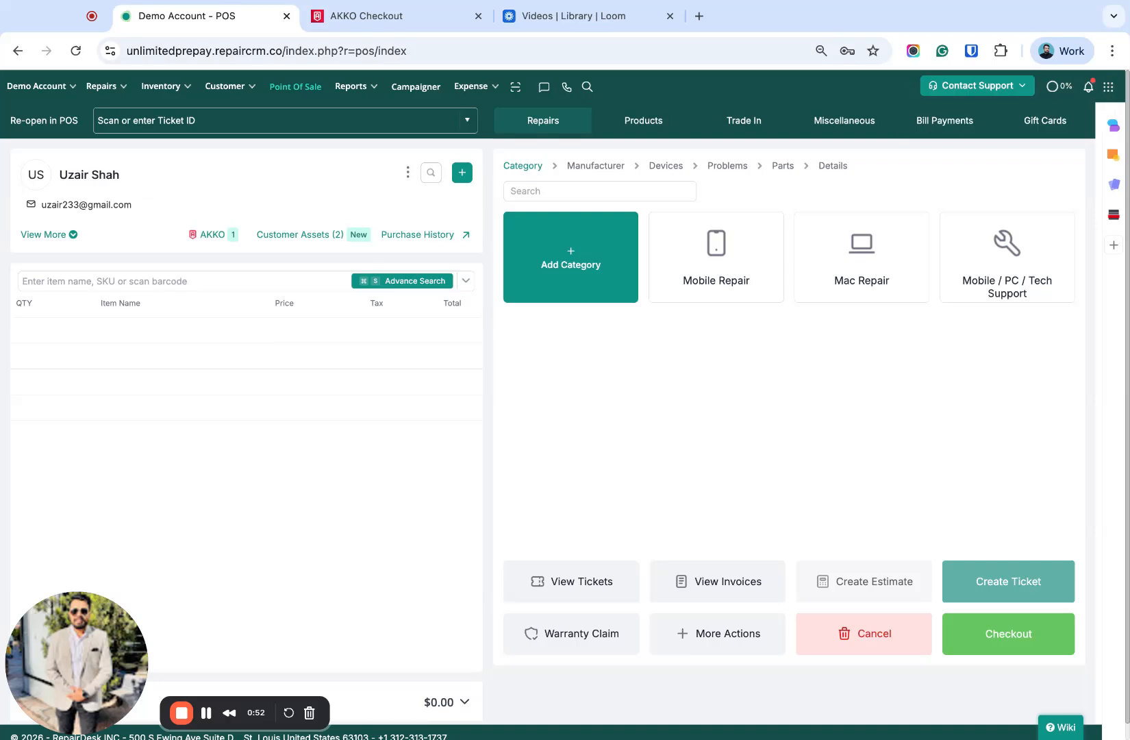
- Check the customer's AKKO insurance plan records from the point of sale, then close the list
click(220, 238)
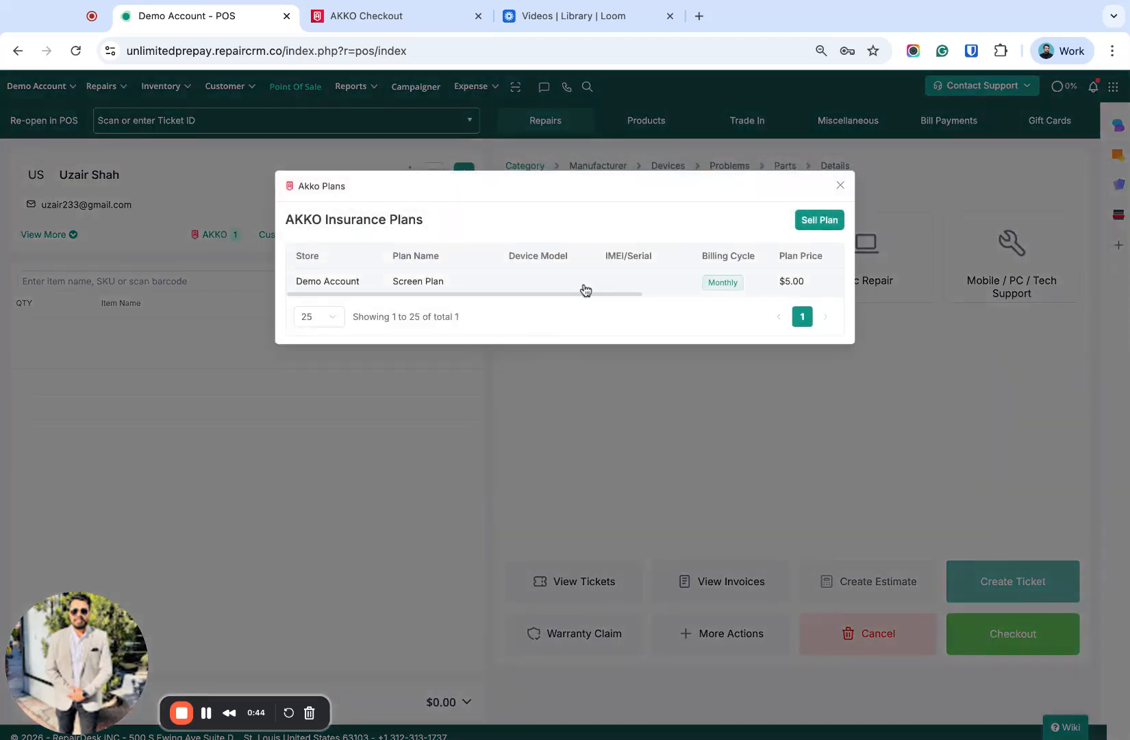
scroll(585, 289, right, 2)
scroll(565, 274, left, 2)
click(840, 185)
- Open the customer's purchase history and view the AKKO plans recorded in their profile
click(433, 237)
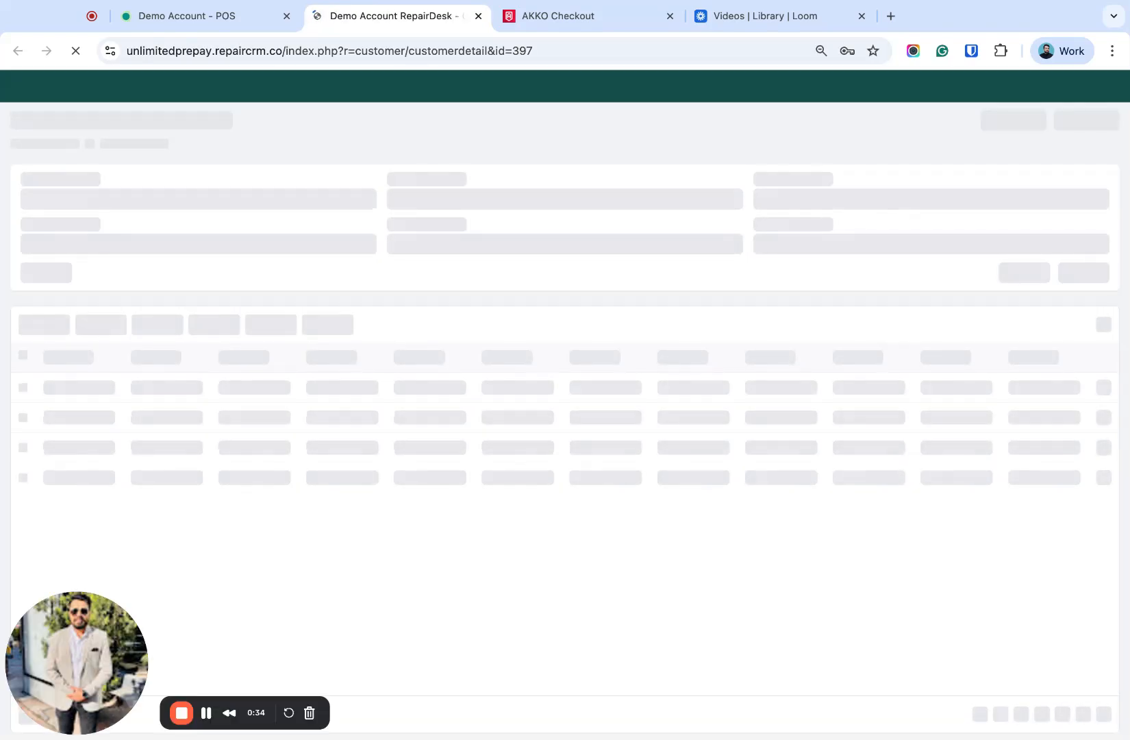
scroll(465, 492, down, 3)
scroll(465, 492, down, 3)
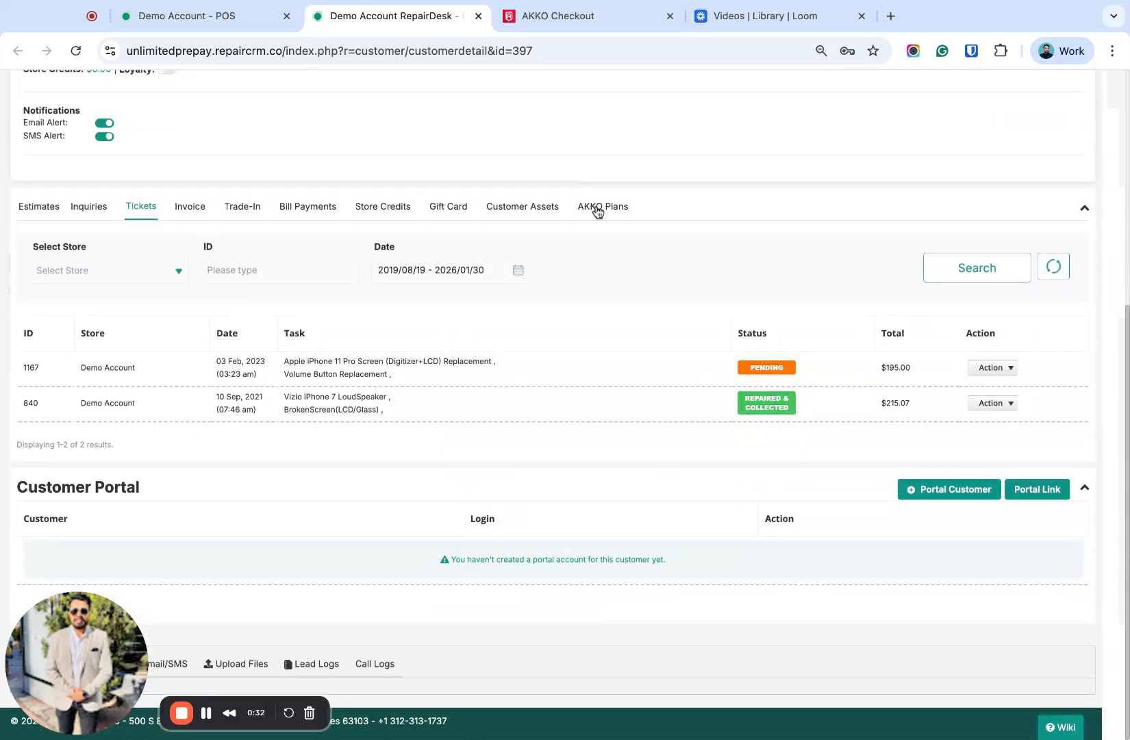
click(596, 204)
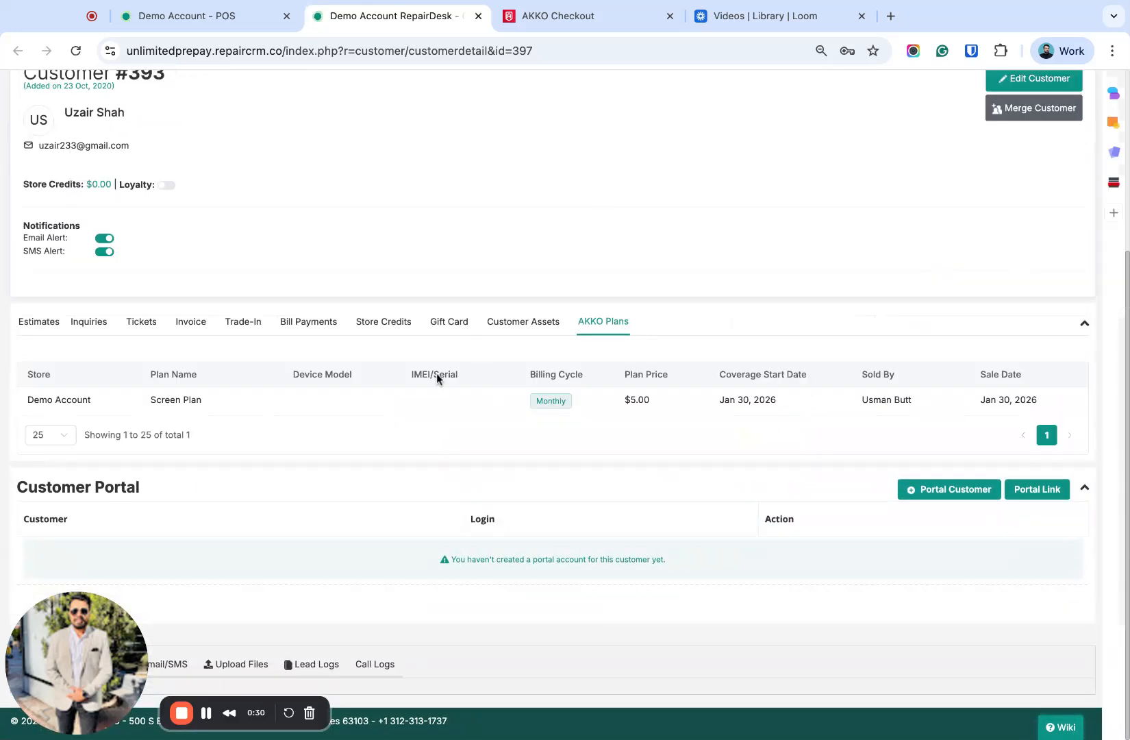